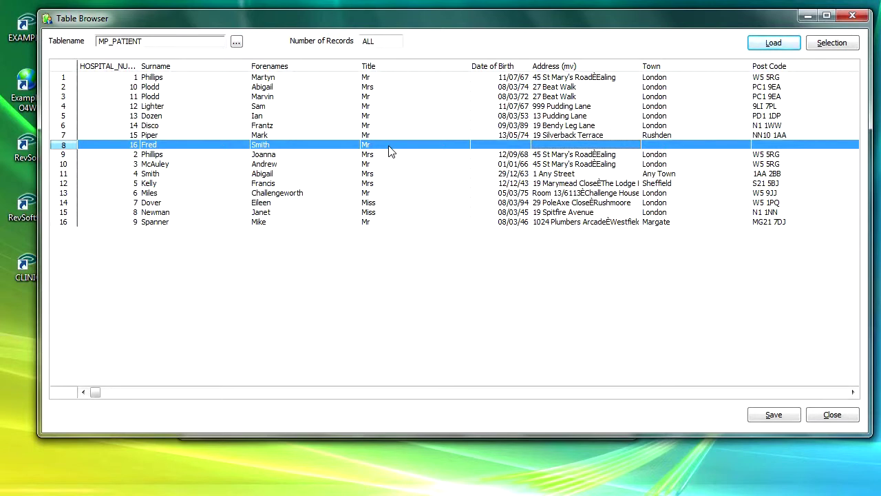
- Close the patient table browser and save the CLINIC database without updating its database image
left_click(831, 415)
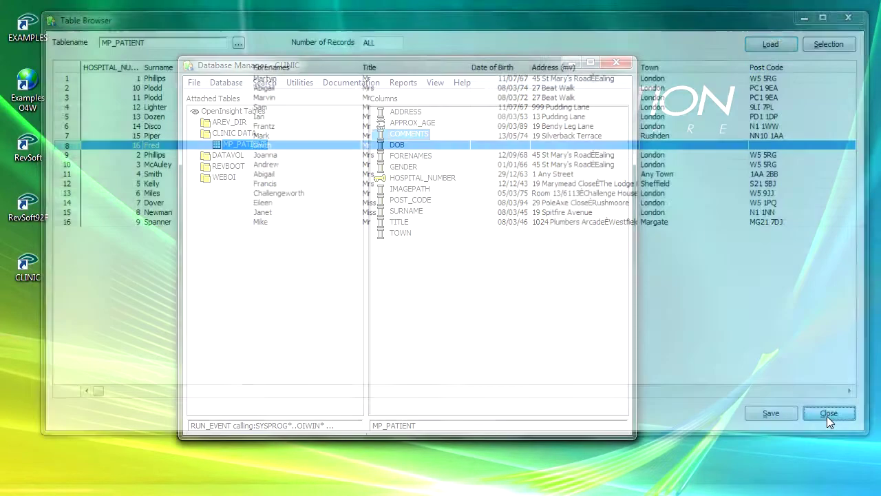
left_click(227, 82)
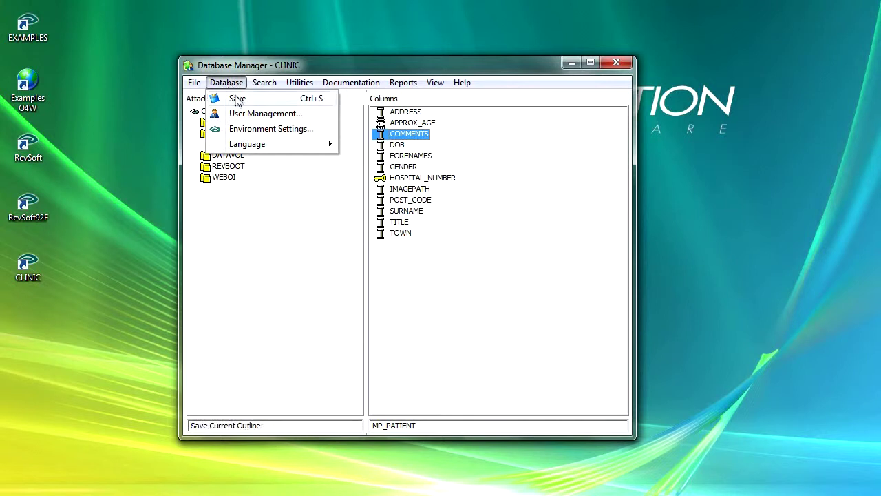
left_click(241, 101)
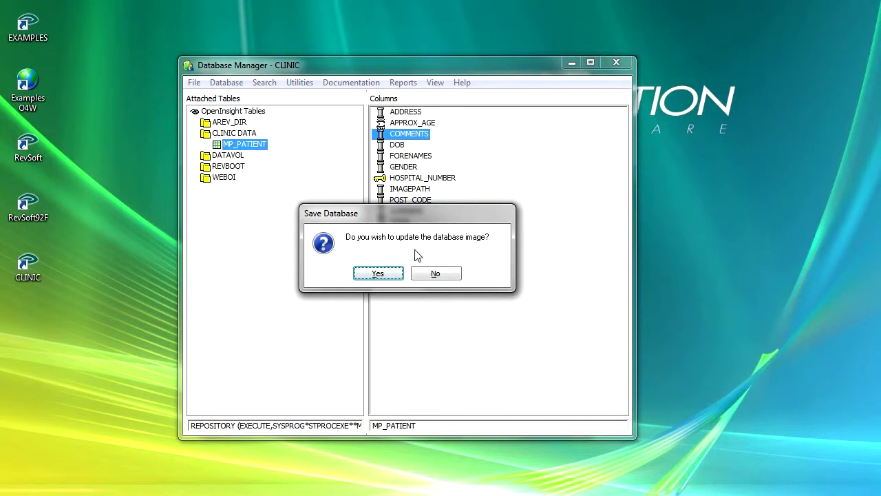
left_click(449, 276)
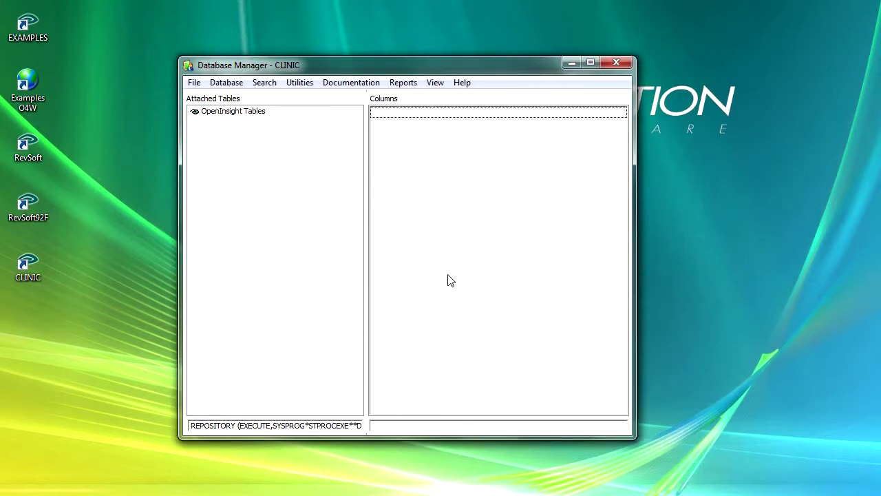
left_click(232, 84)
- In User Management, add a new username beside CLINIC and select it in the User List
left_click(252, 115)
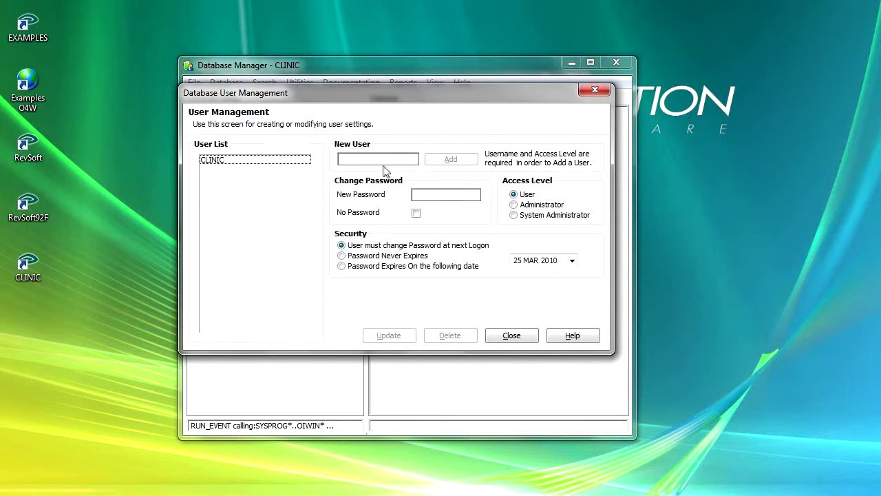
left_click(373, 159)
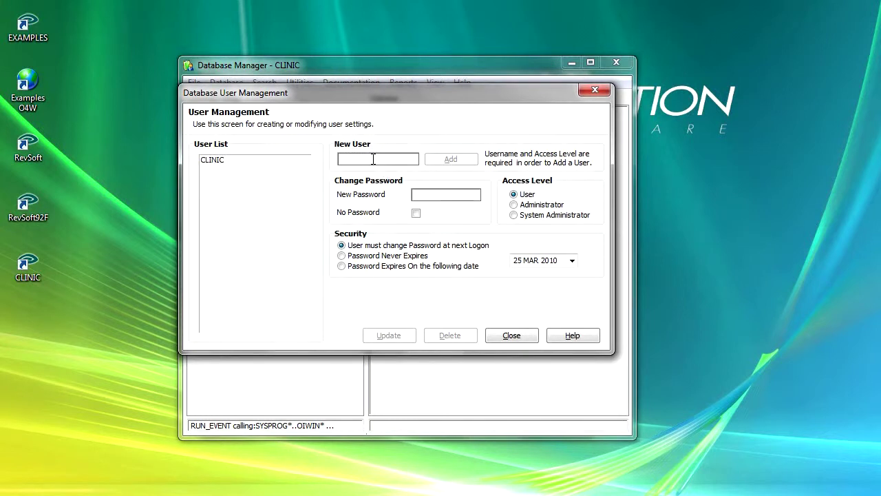
type("MARTYN")
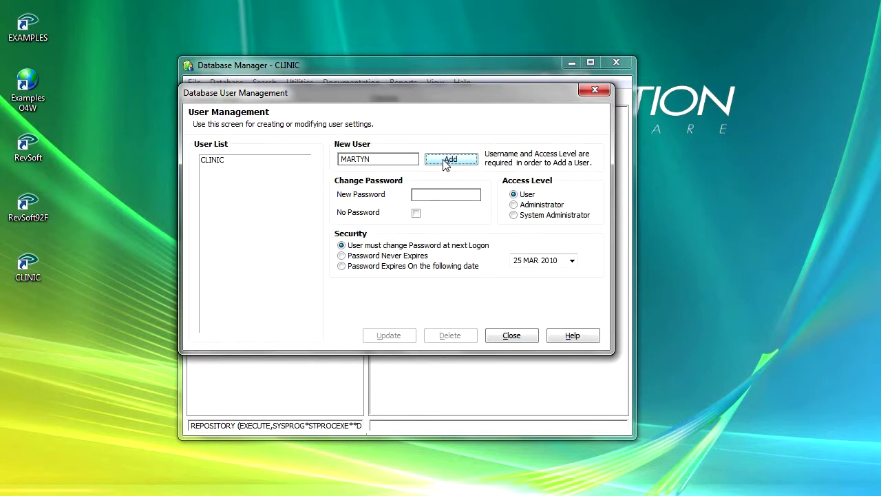
left_click(446, 162)
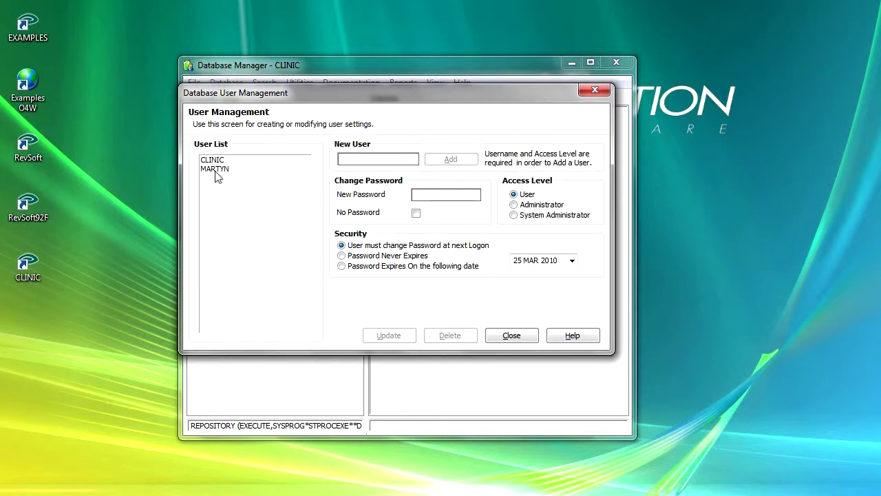
left_click(215, 169)
- Set the new user's password and System Administrator access level, apply it, and close User Management
left_click(429, 195)
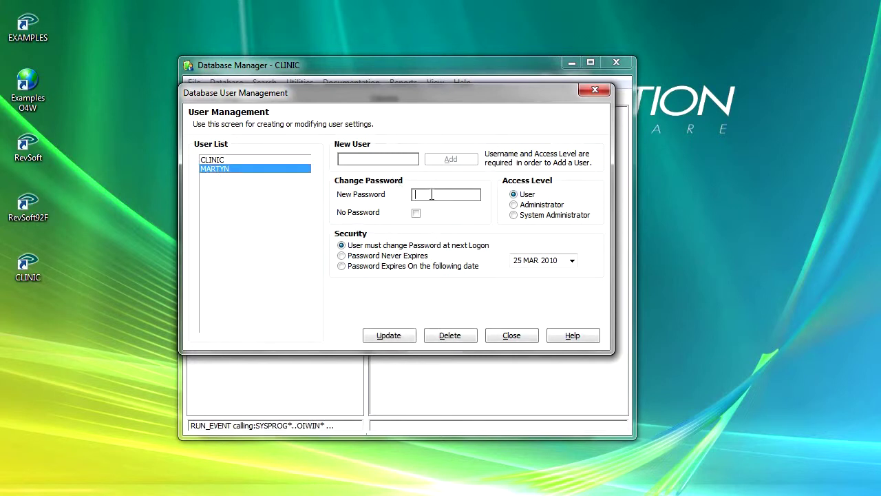
left_click(515, 216)
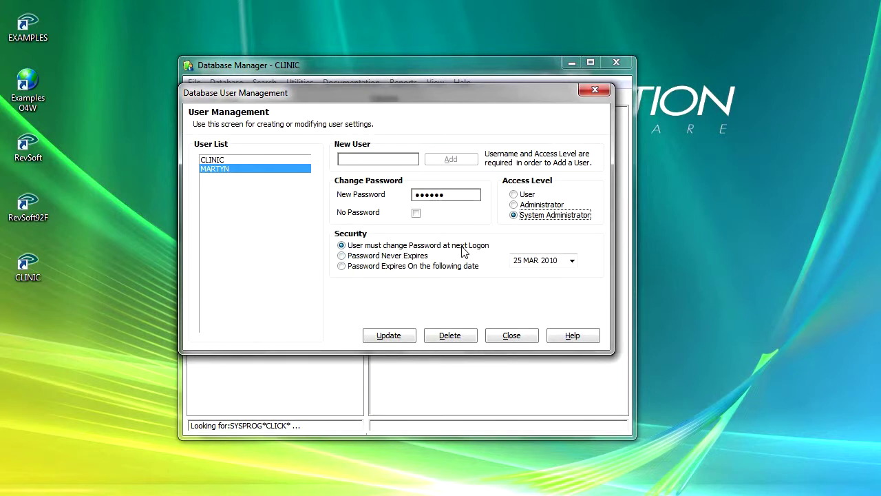
left_click(396, 340)
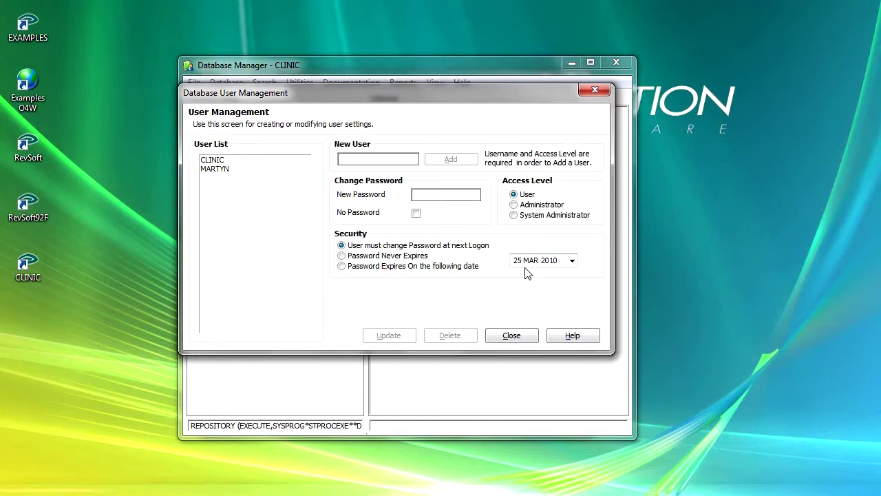
left_click(511, 337)
- Open Database > Language > Language Settings to show the Language Configuration dialog
left_click(228, 84)
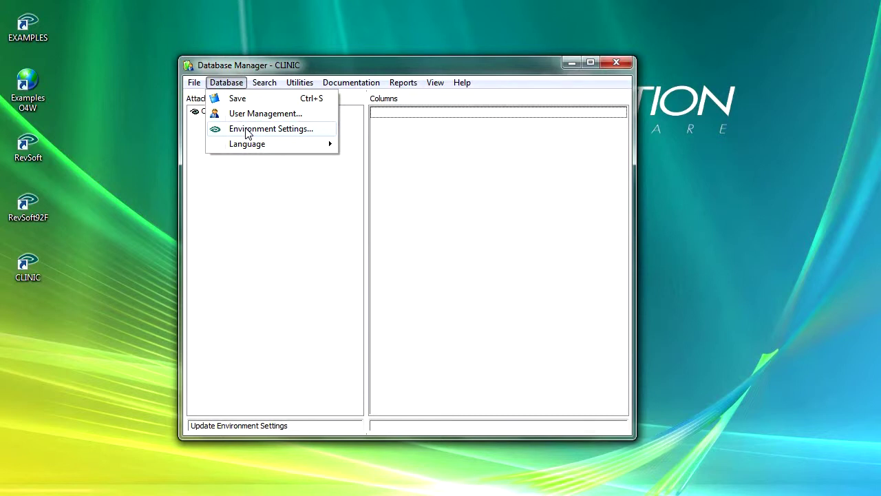
mouse_move(248, 149)
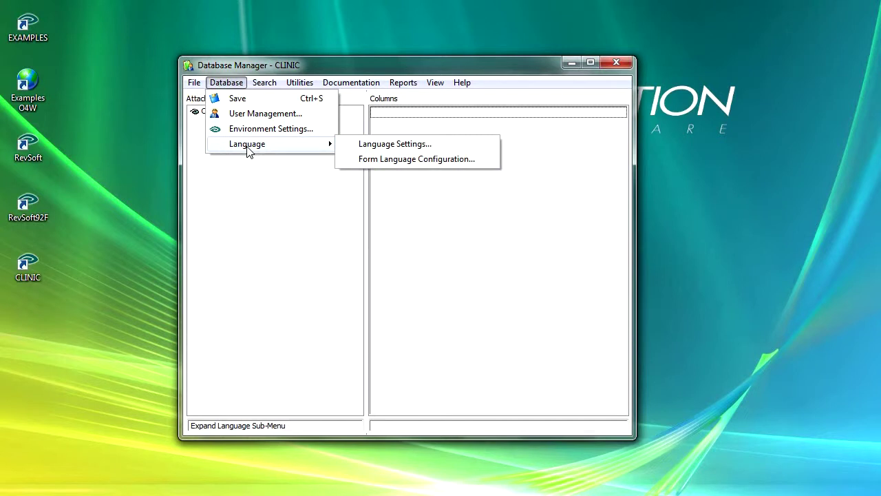
left_click(373, 148)
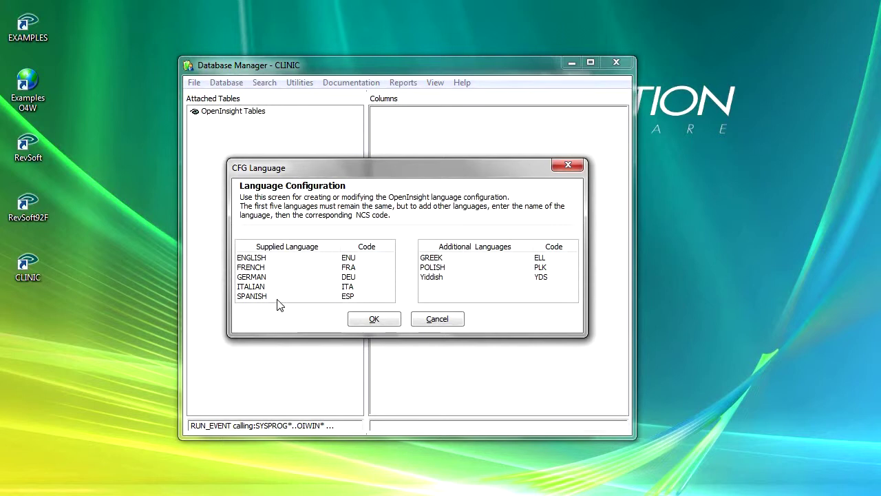
- Inspect the GREEK additional language, then cancel Language Configuration without changes
left_click(445, 289)
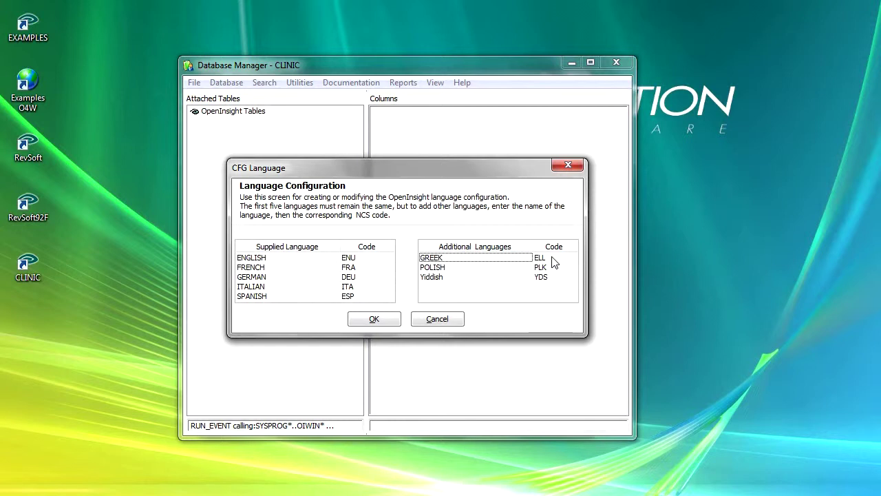
left_click(439, 321)
left_click(235, 86)
- Open Form Language Configuration and load the CLINIC**MP_PATIENTENTRY form's control and menu texts
mouse_move(250, 146)
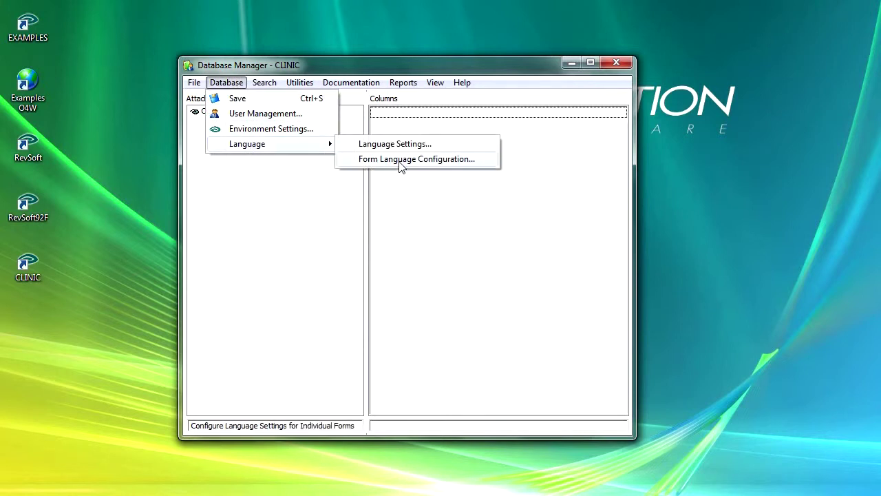
left_click(402, 165)
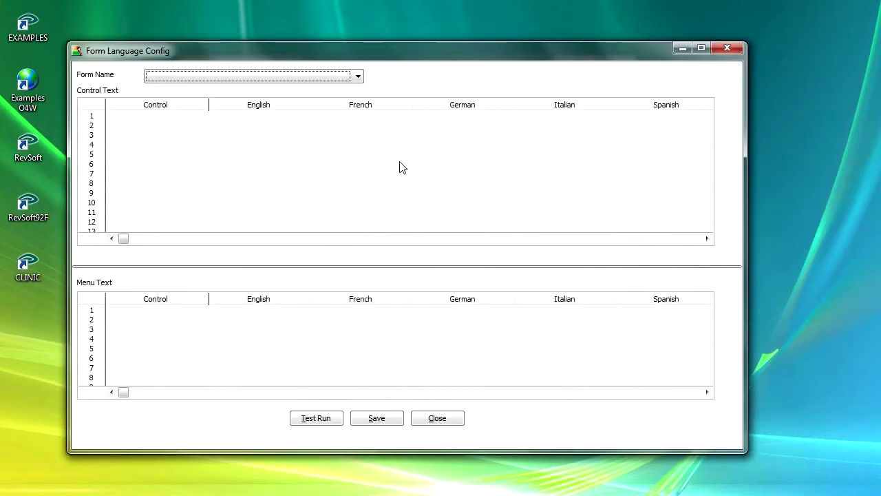
left_click(358, 77)
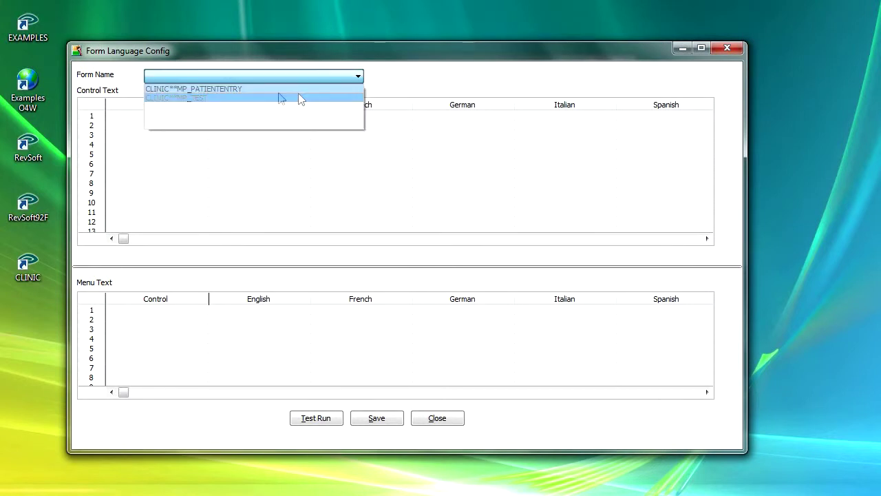
left_click(235, 89)
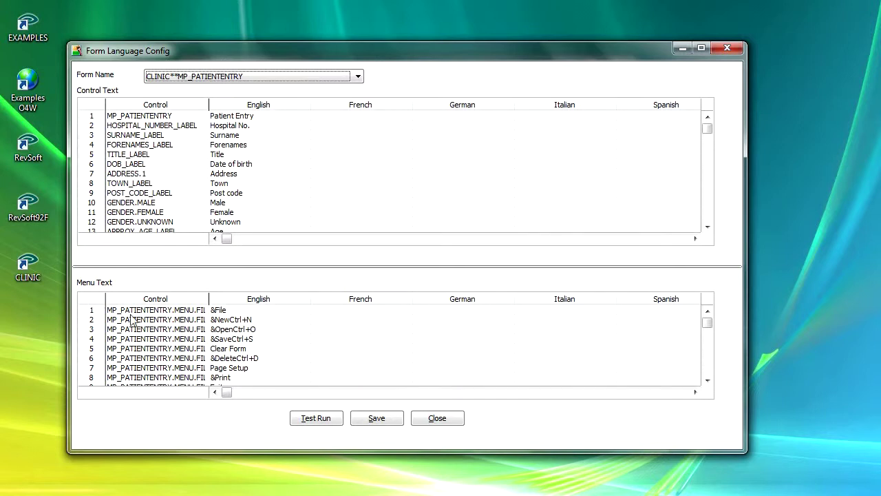
- Widen the menu Control column to read full names, then close Form Language Config
left_click_drag(208, 299, 236, 299)
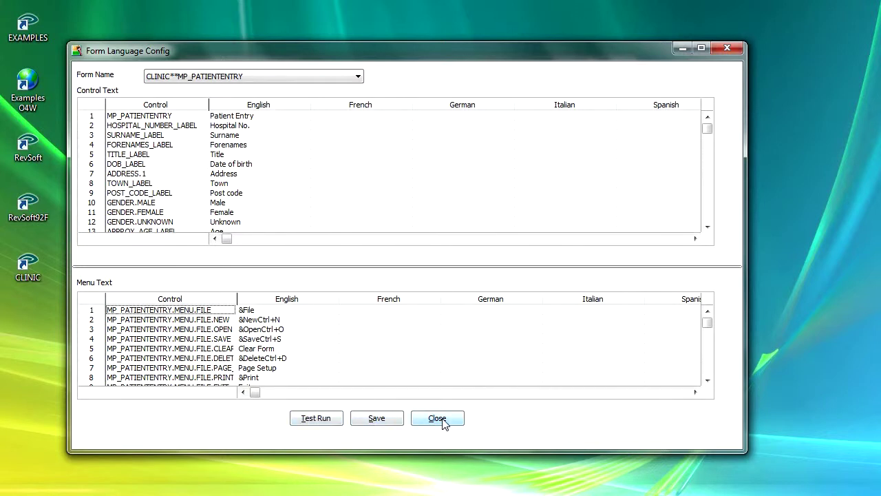
left_click(438, 419)
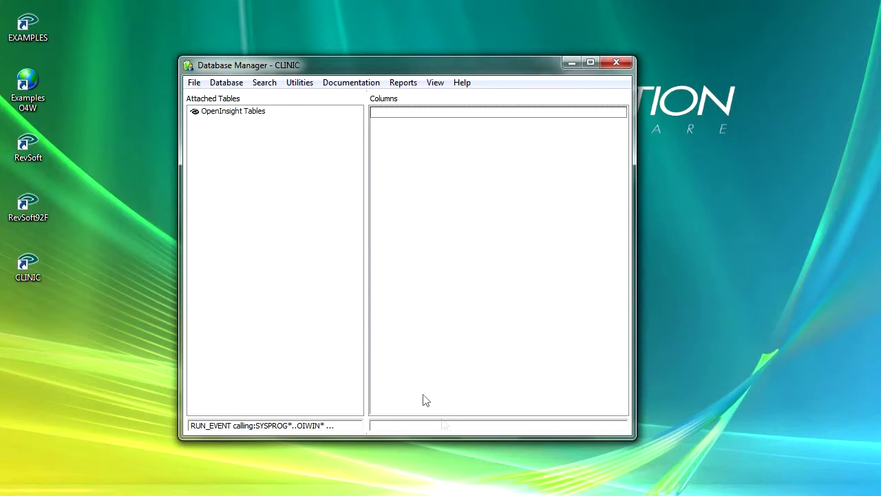
left_click(268, 86)
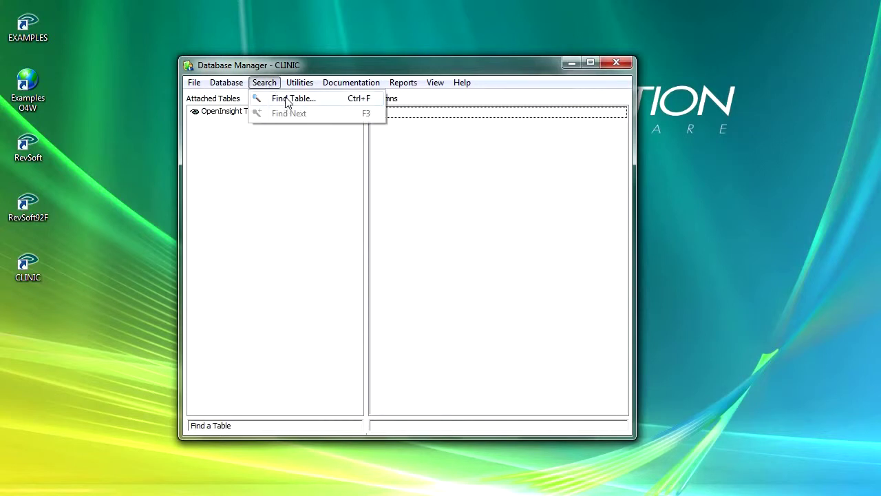
- Find the table matching PATIENT (MP_PATIENT in CLINIC DATA), then Find Next and decline restarting
left_click(288, 102)
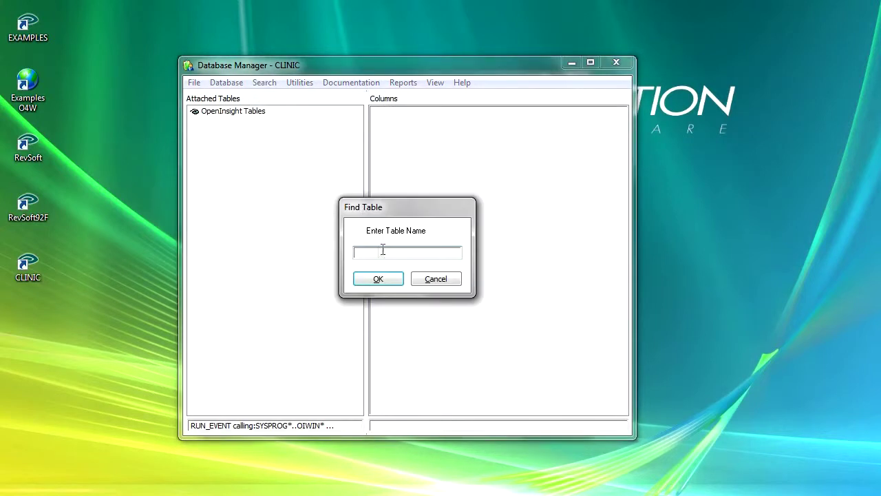
type("PATIENT")
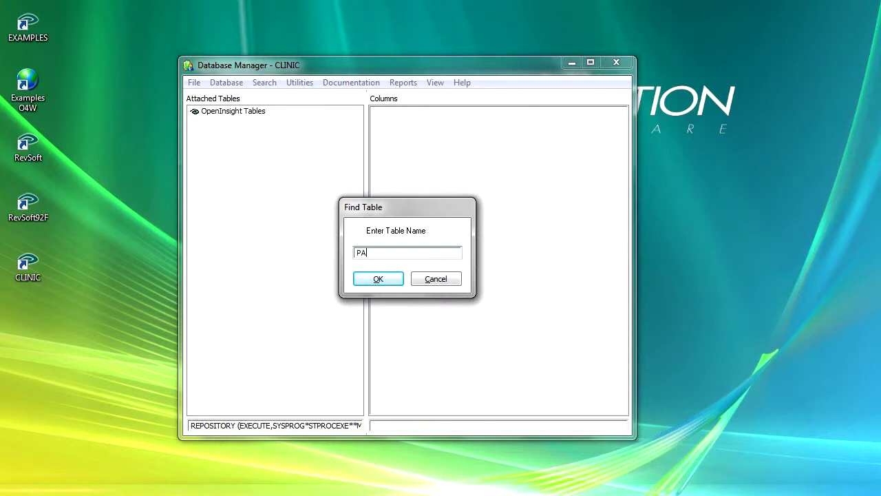
left_click(379, 280)
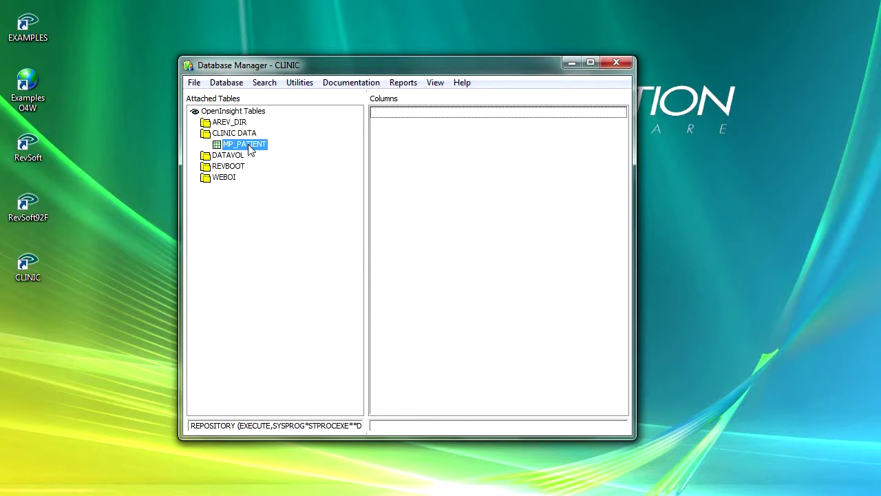
left_click(266, 84)
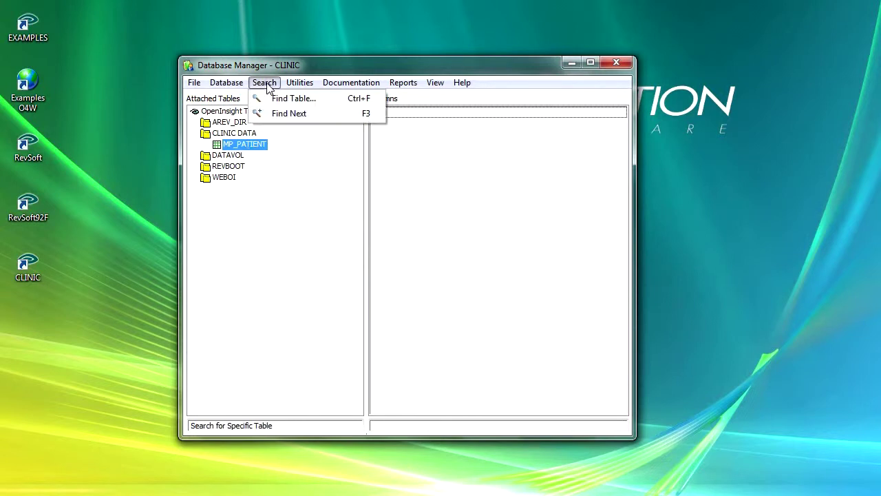
left_click(286, 114)
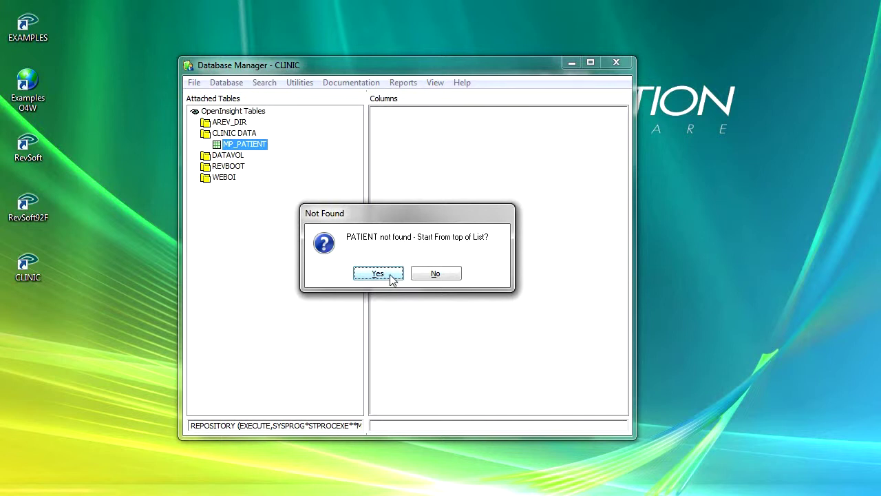
left_click(428, 273)
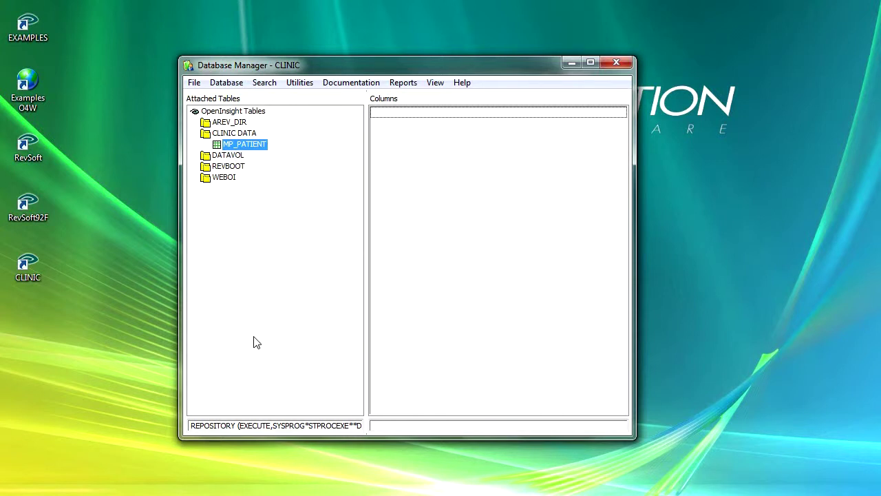
- Show the Utilities > Indexes > Add submenu with Btree, Bitmap, Cross Reference and Relational types
left_click(309, 84)
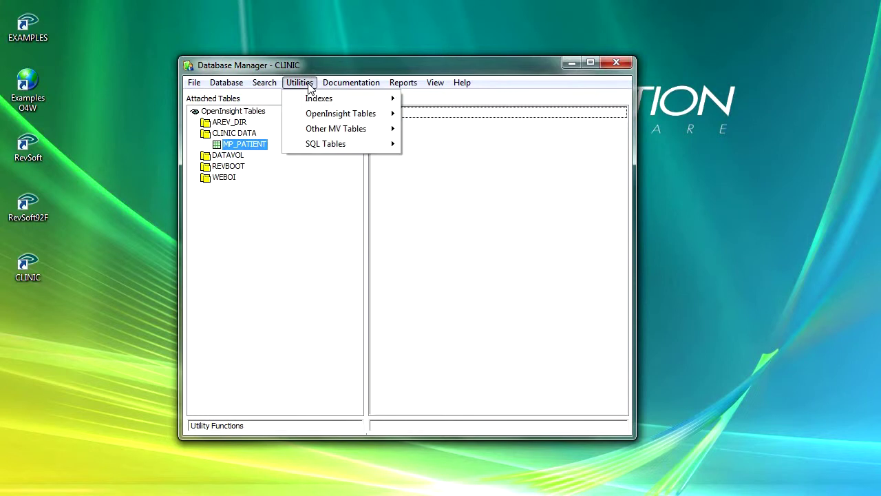
mouse_move(318, 99)
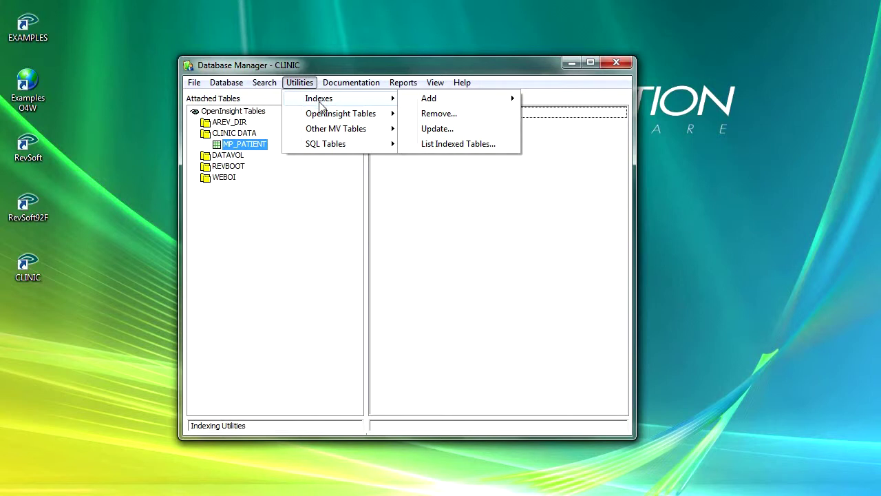
mouse_move(432, 102)
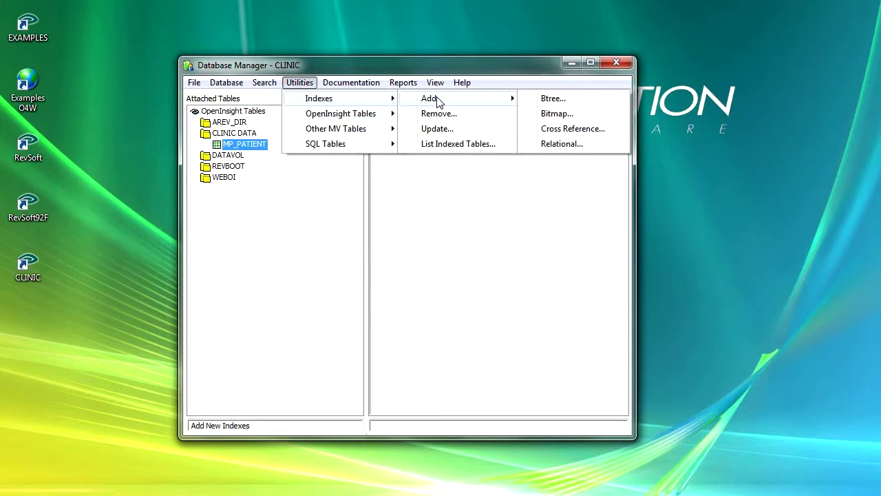
- List indexed tables, view MP3_LIBRARY's ALBUM, ARTIST and TITLE Btree index details, then close
left_click(445, 144)
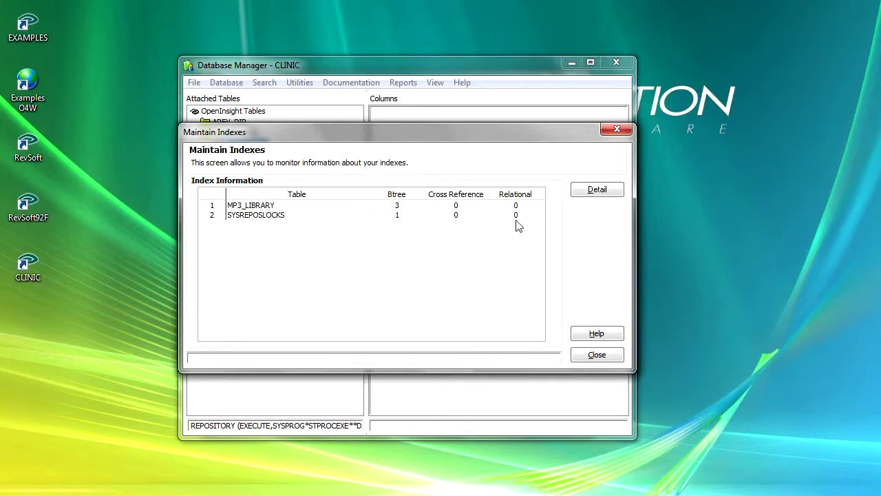
left_click(295, 206)
left_click(599, 191)
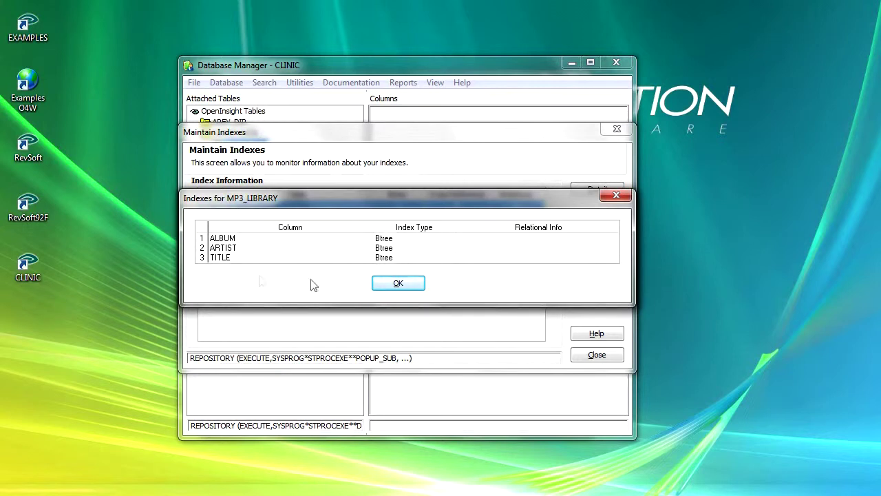
left_click(401, 285)
left_click(602, 356)
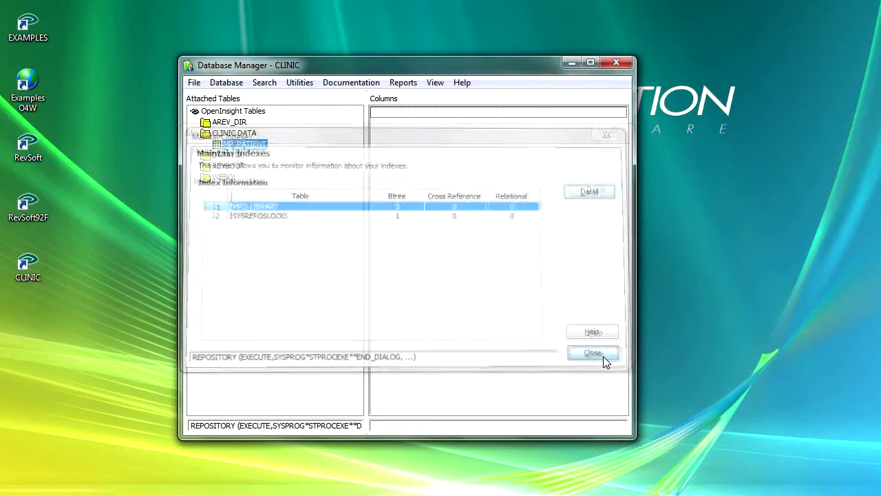
- Review MP_PATIENT's linear hash table info (16 records, 1024 frame size, threshold 80), then close it
left_click(307, 86)
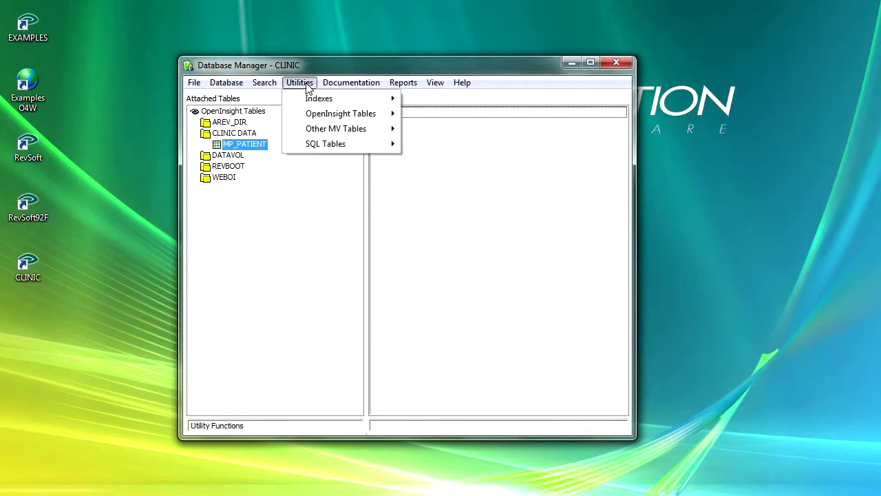
mouse_move(320, 119)
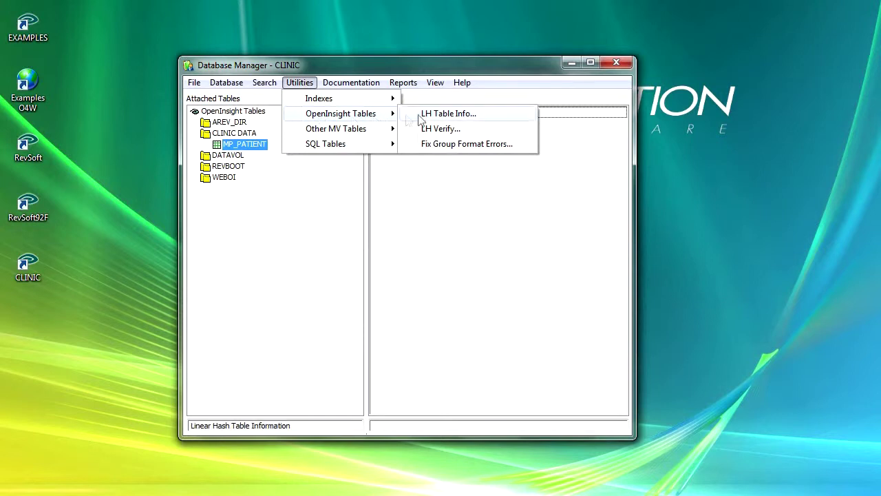
left_click(441, 115)
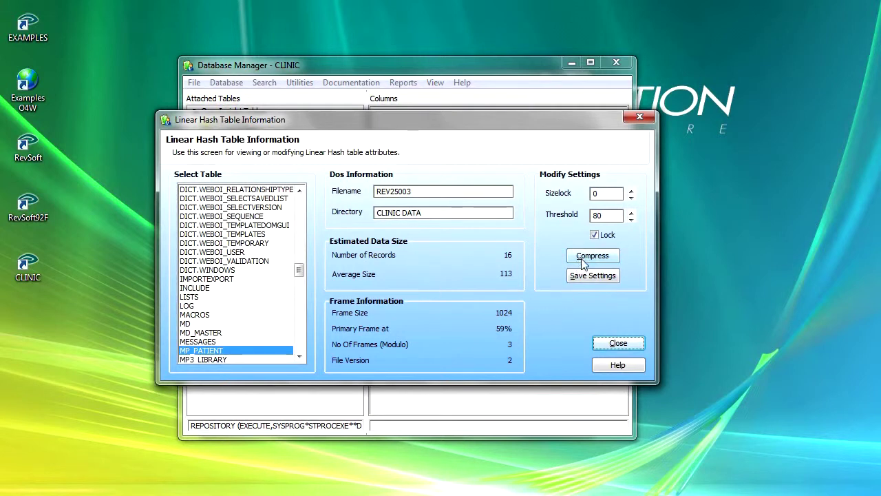
left_click(617, 343)
left_click(305, 86)
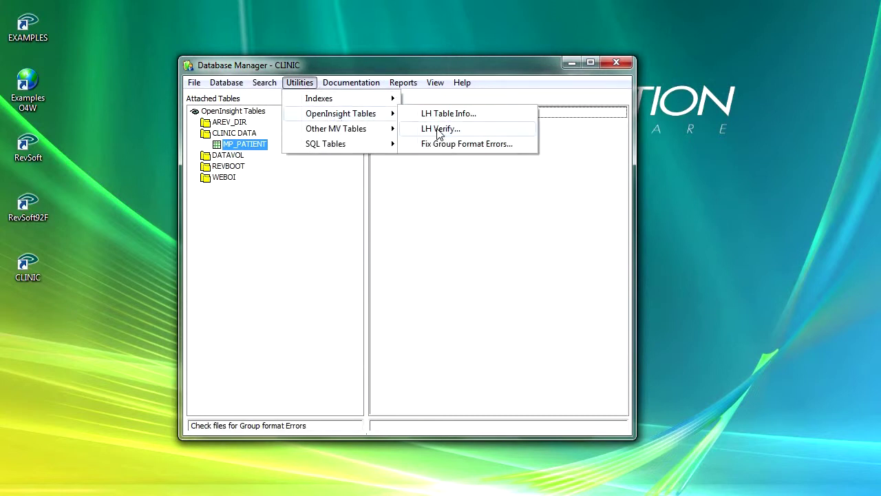
- Look over the LH Verify dialog with MP_PATIENT queued and close it without running verification
left_click(438, 131)
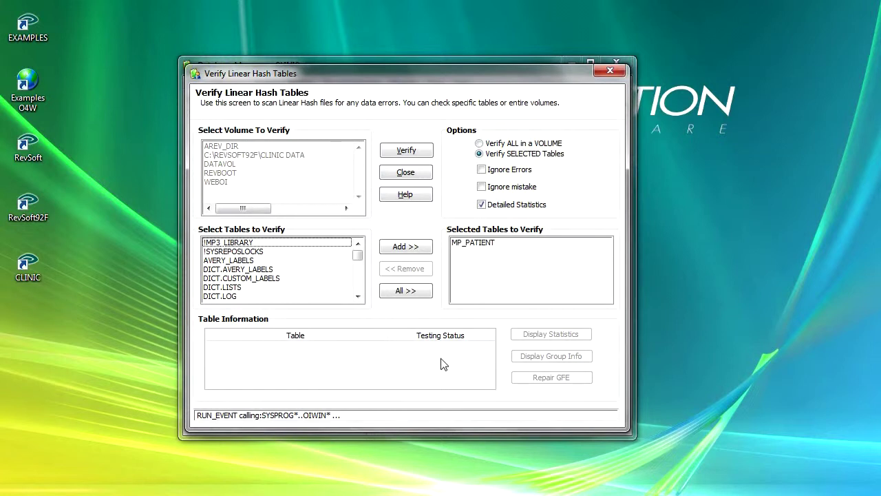
left_click(422, 173)
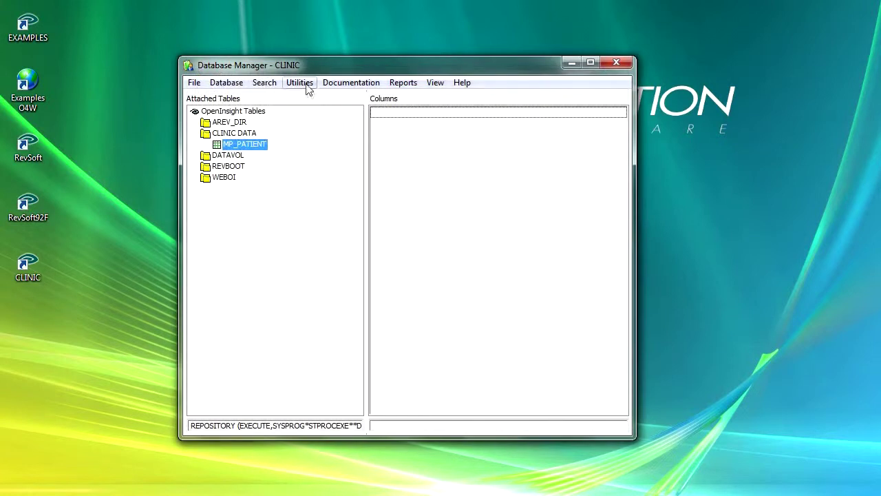
left_click(303, 86)
- Browse the OpenInsight Tables and Other MV Tables submenus to reveal the U2 and D3 connection utilities
mouse_move(341, 114)
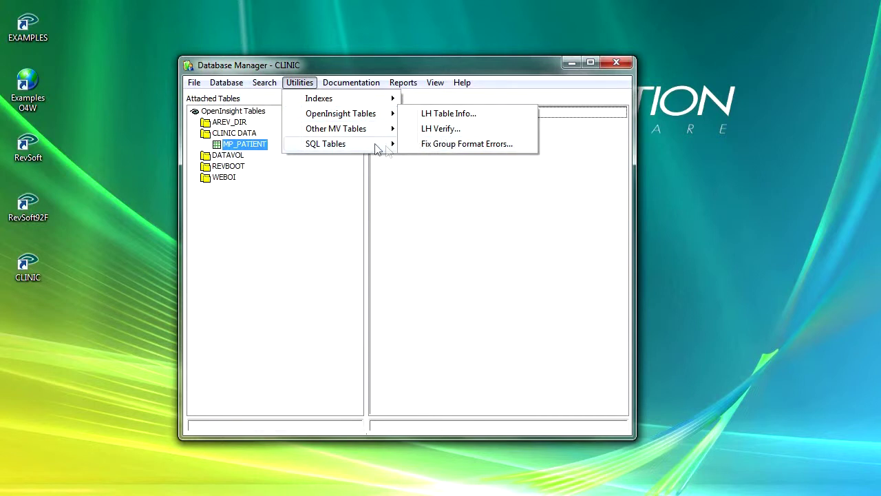
mouse_move(346, 135)
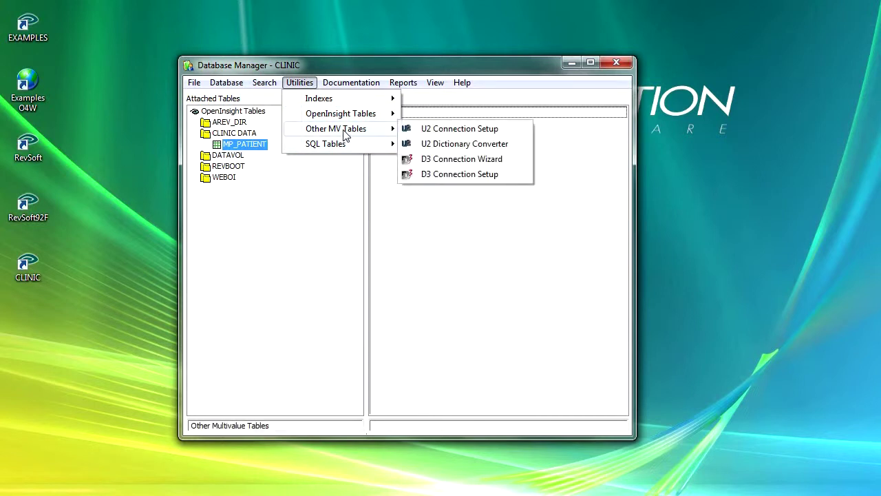